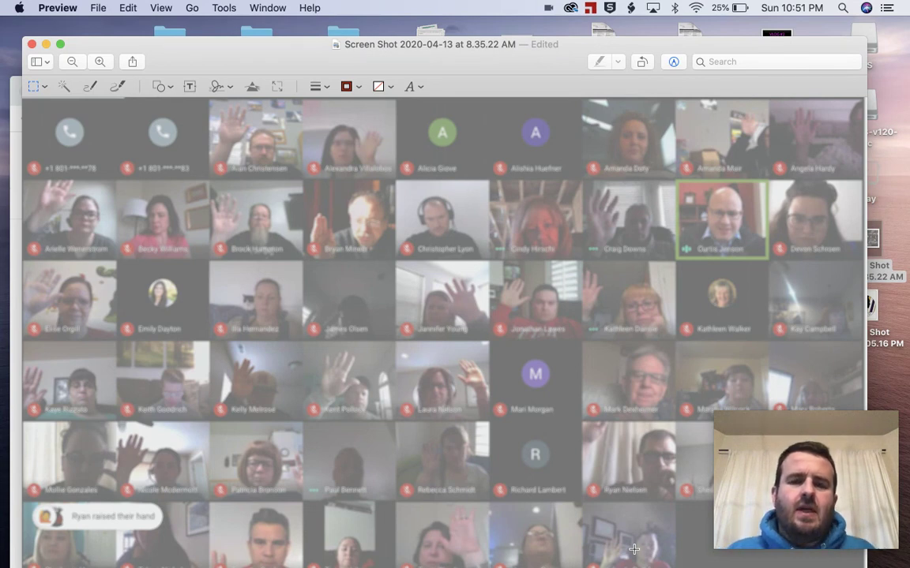
# Close the meeting screenshot and bring Chrome's 'gridview google meet extension' search results into view
pyautogui.click(32, 44)
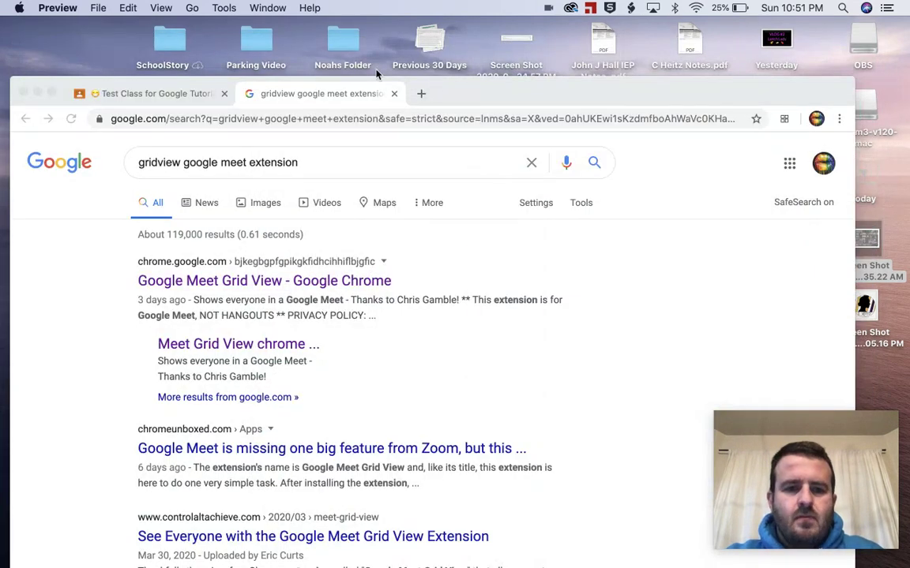
pyautogui.moveTo(477, 95); pyautogui.dragTo(477, 44)
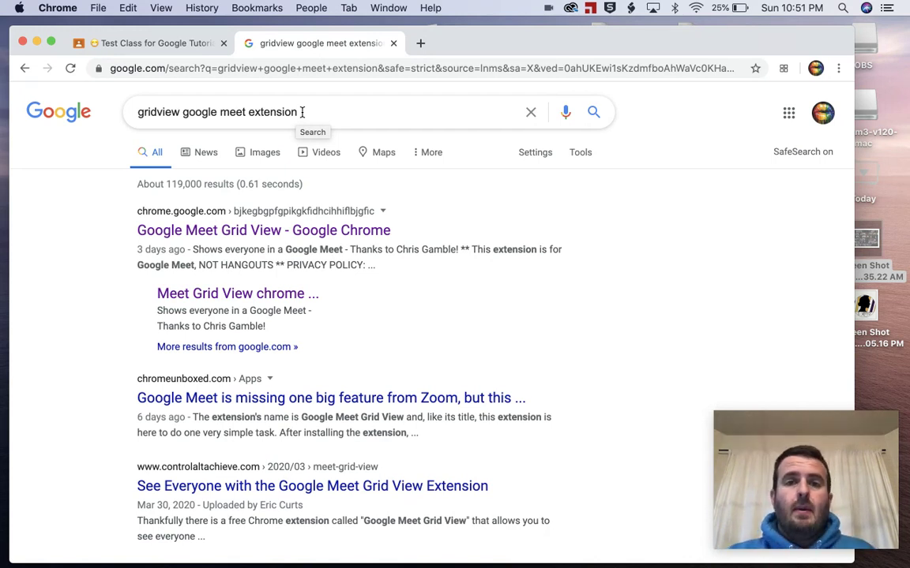
# Open the Google Meet Grid View store page and remove the already installed extension
pyautogui.click(298, 232)
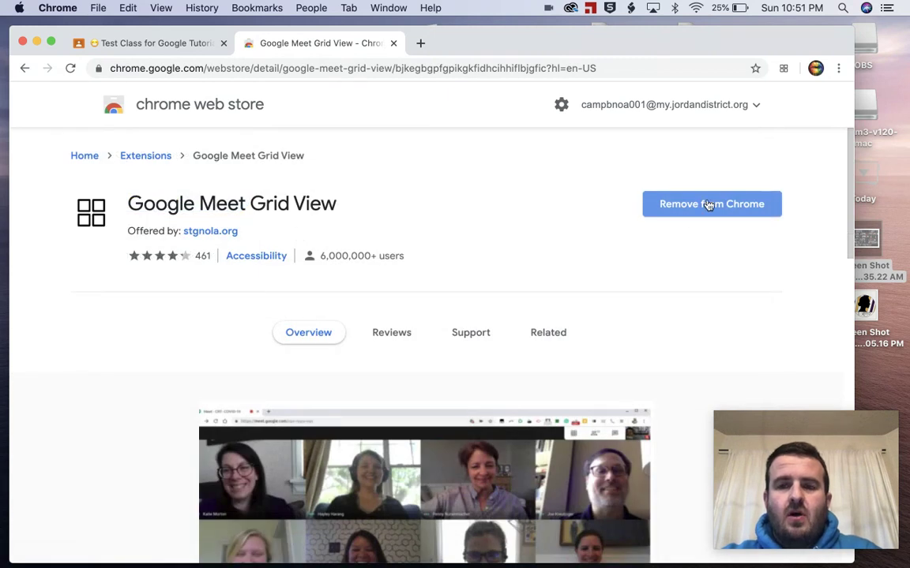
pyautogui.click(717, 205)
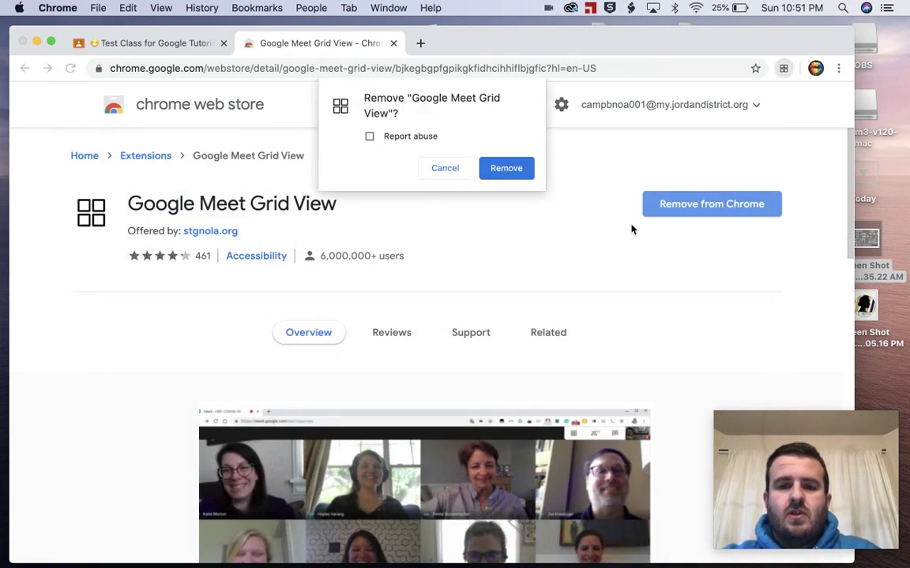
pyautogui.click(509, 177)
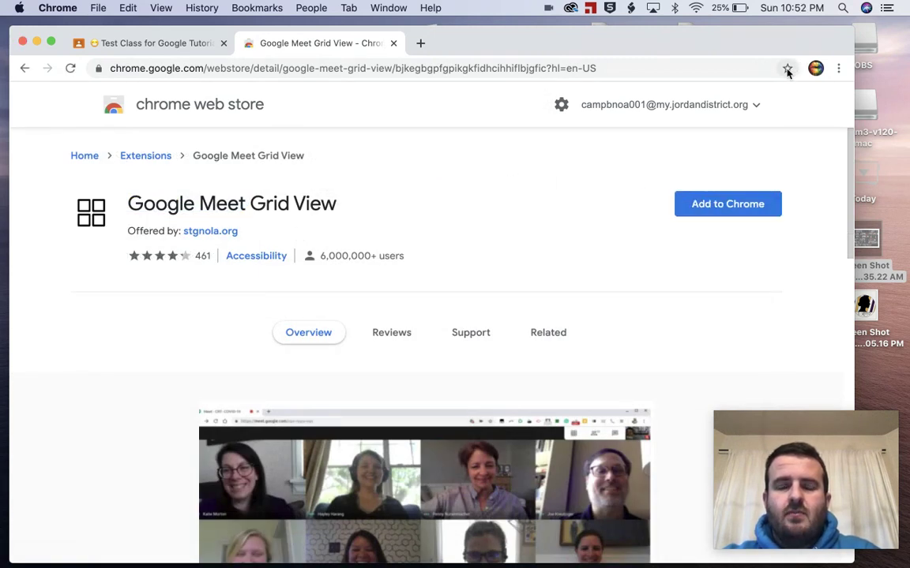
# Add Google Meet Grid View back to Chrome and check its extension menu
pyautogui.click(722, 203)
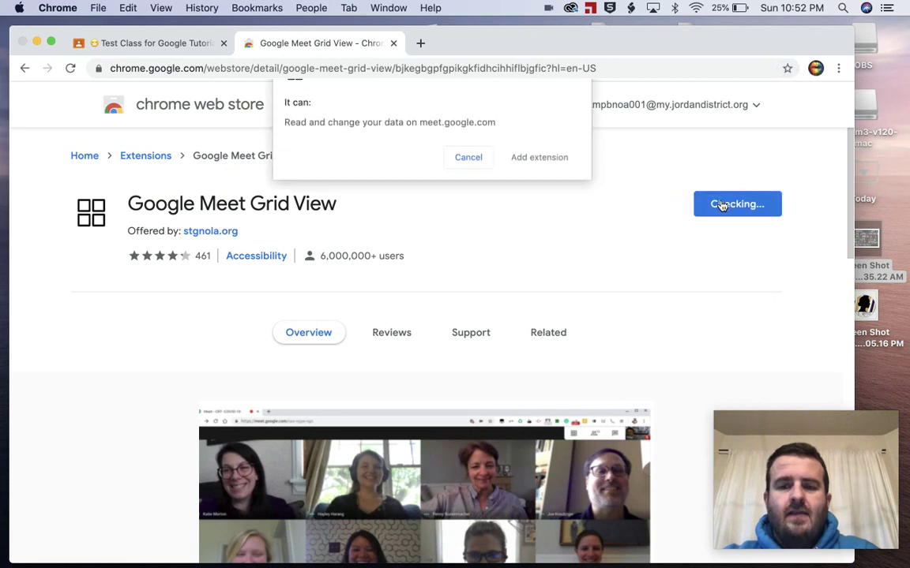
pyautogui.click(555, 194)
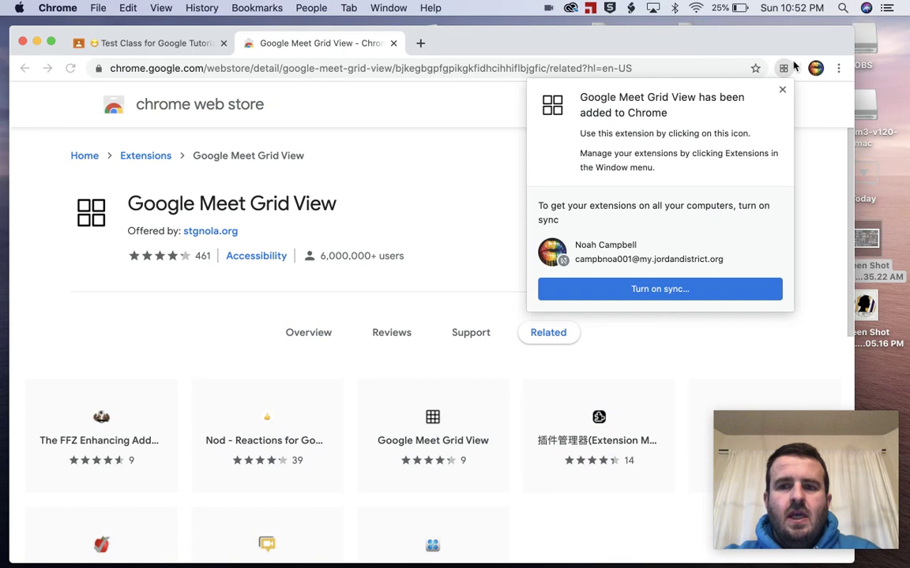
pyautogui.click(786, 69)
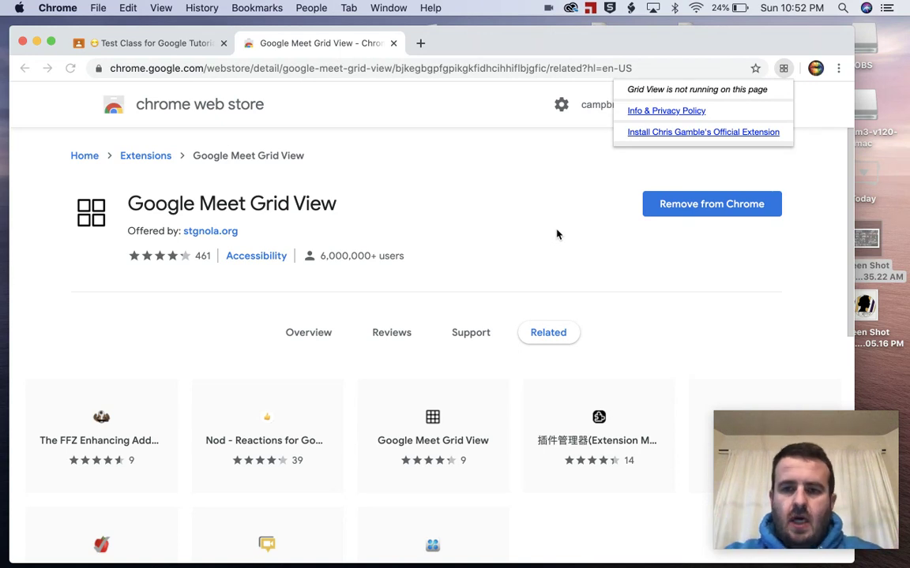
# Open the Meet link from the test class's Classroom Stream banner in a new tab
pyautogui.click(99, 35)
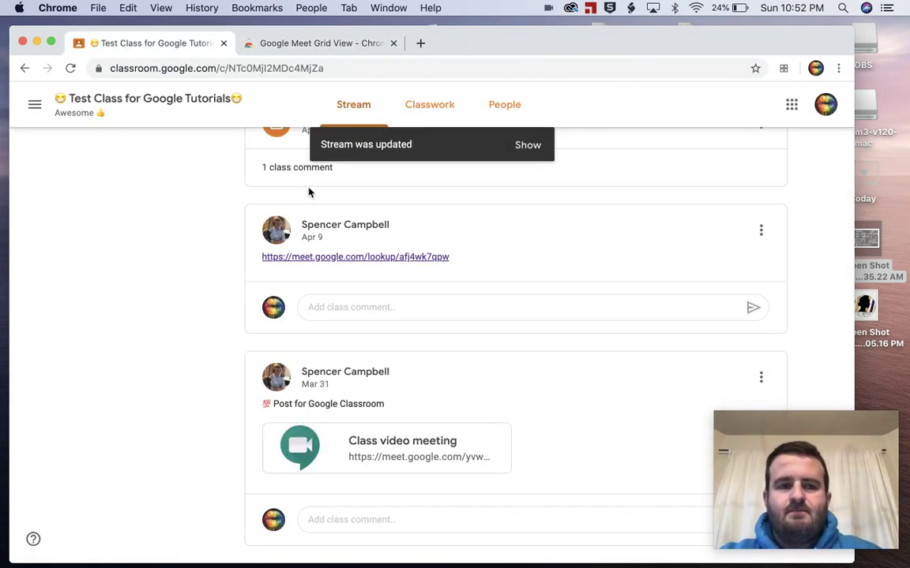
pyautogui.scroll(10, 168, 222)
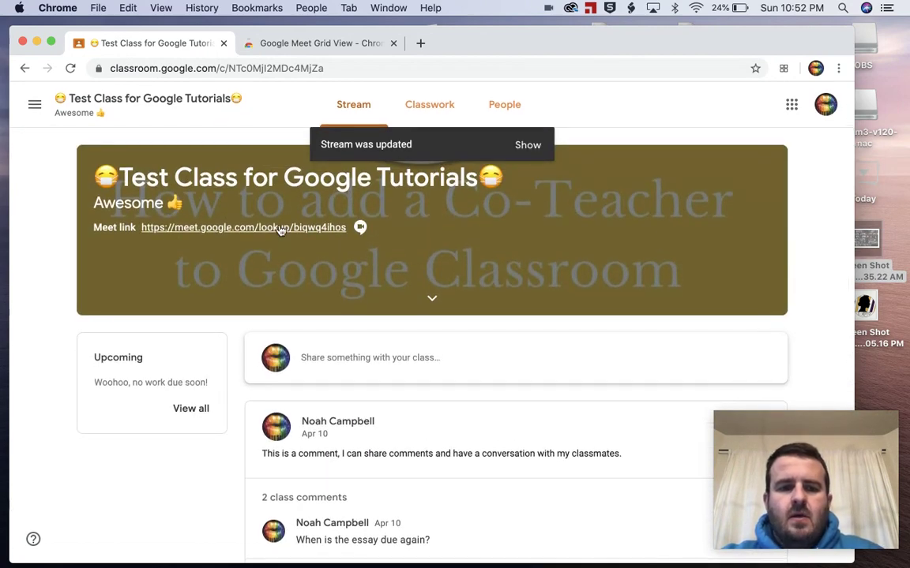
pyautogui.click(279, 230)
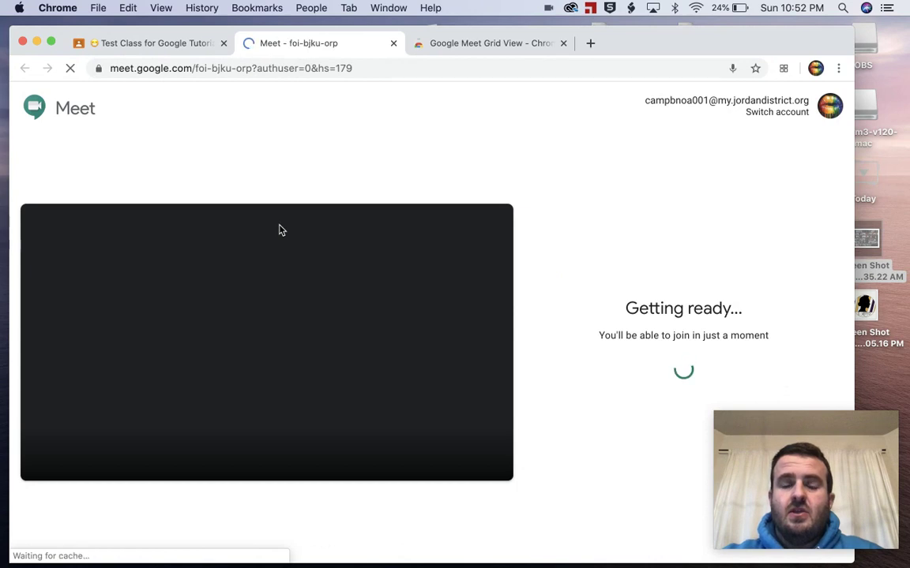
# Join the class meeting with the microphone muted, dismiss Add others, and show the grid view options
pyautogui.click(236, 451)
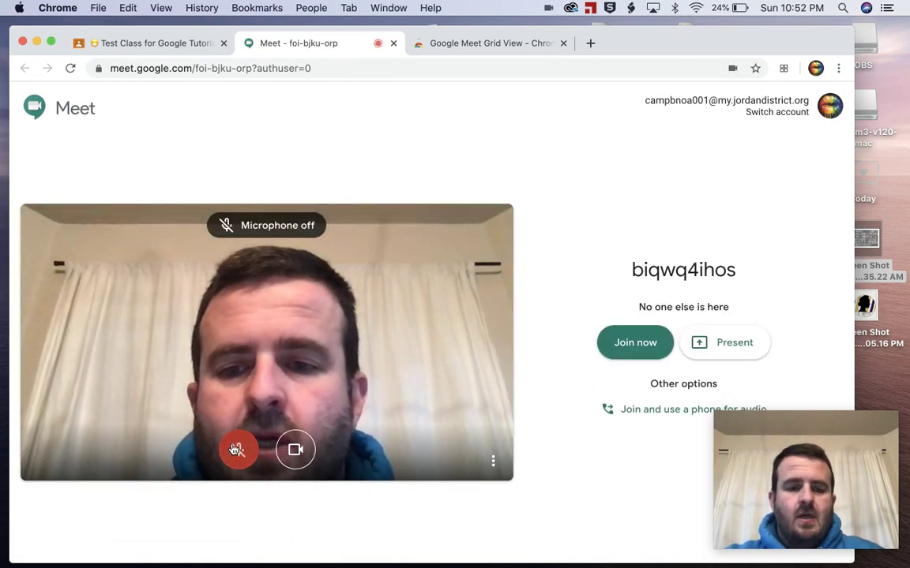
pyautogui.click(635, 346)
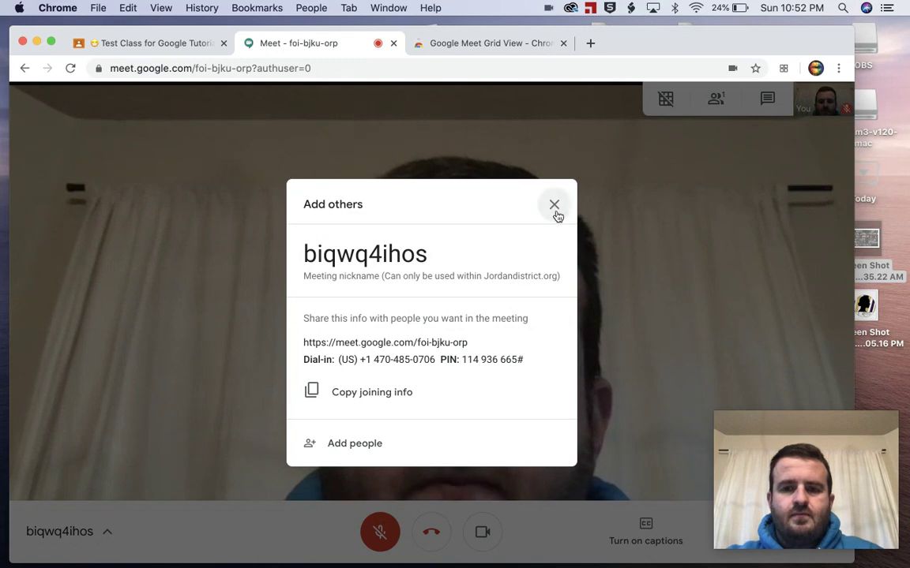
pyautogui.click(555, 207)
pyautogui.moveTo(667, 105)
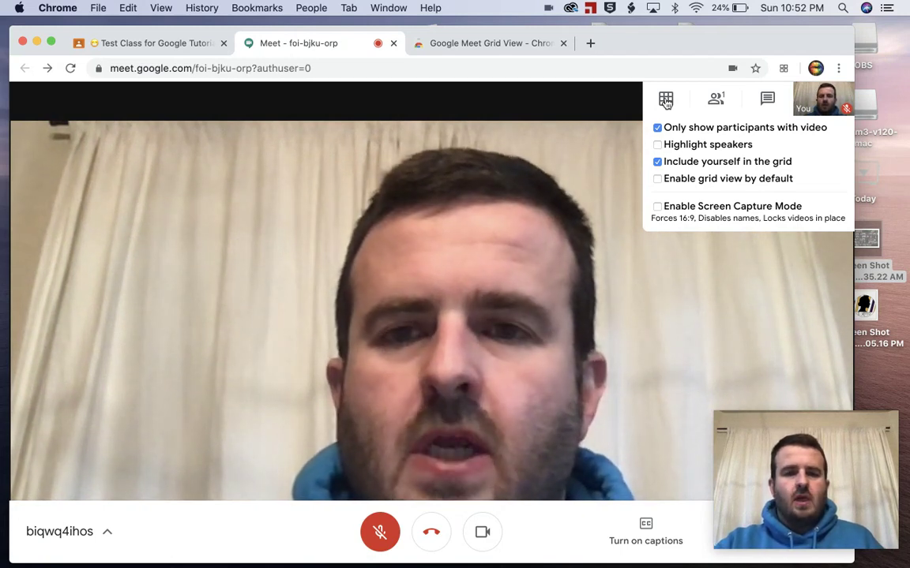
# Copy the meeting address and open it in two new tabs, each muted at the join screen
pyautogui.click(362, 68)
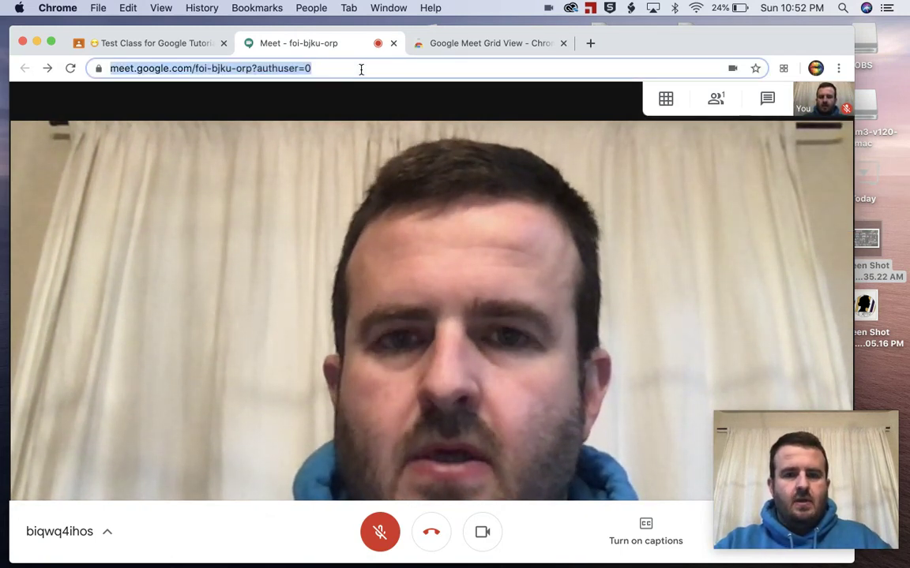
pyautogui.click(588, 45)
pyautogui.press('super+v')
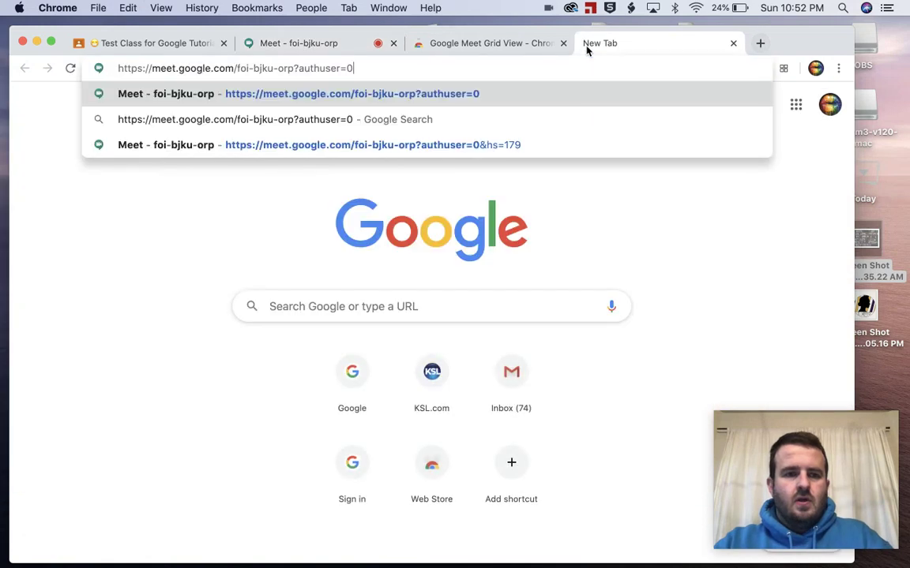
pyautogui.press('Return')
pyautogui.click(240, 450)
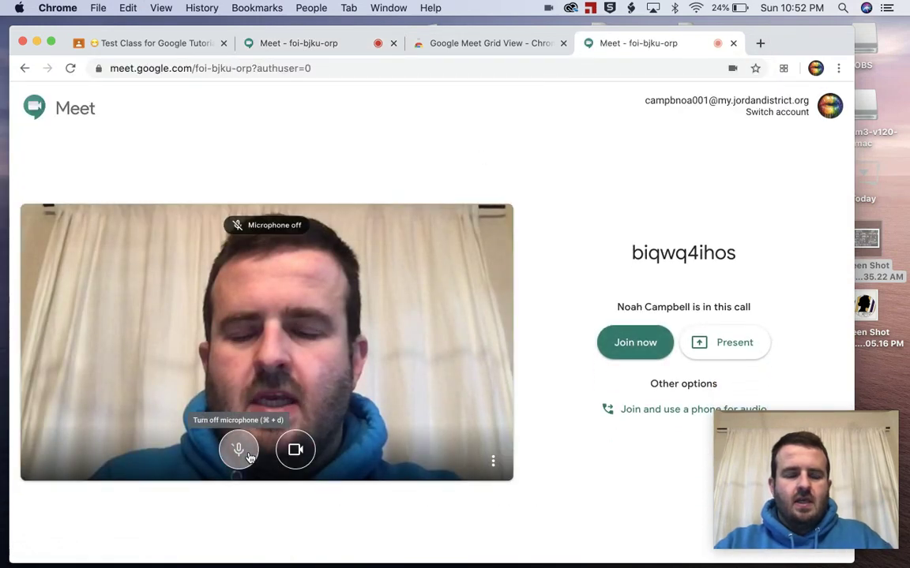
pyautogui.click(632, 347)
pyautogui.click(760, 43)
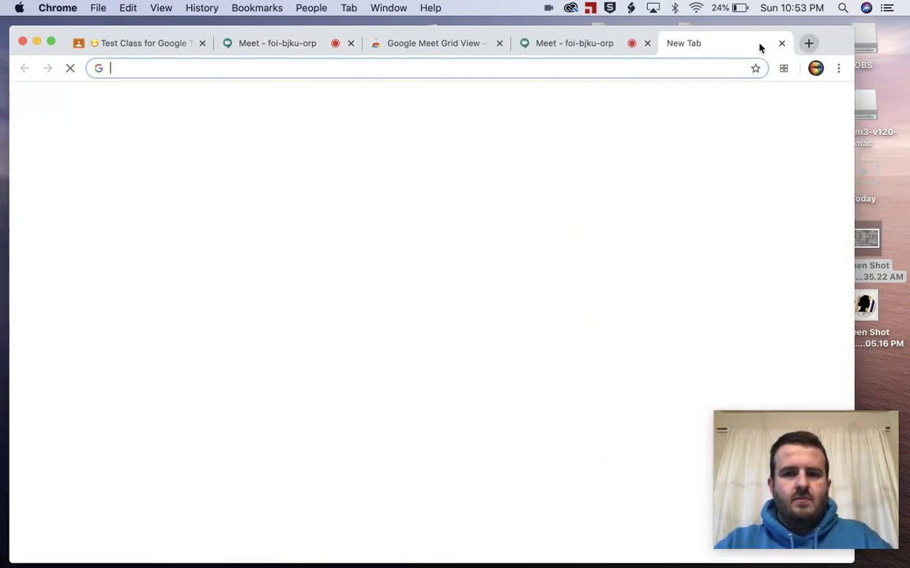
pyautogui.press('super+v')
pyautogui.press('Return')
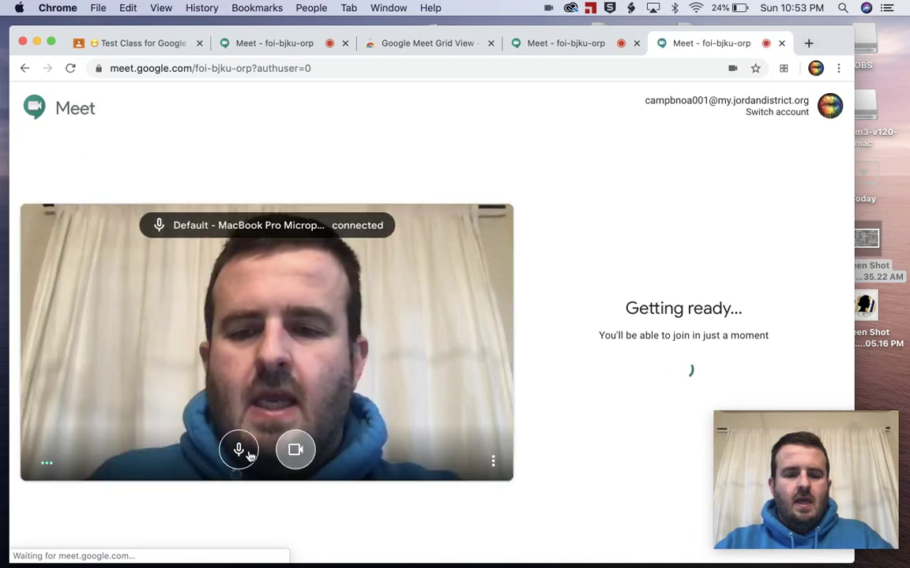
pyautogui.click(240, 452)
# Paste the Meet link into a third and fourth tab, turning off each microphone
pyautogui.click(807, 42)
pyautogui.press('super+v')
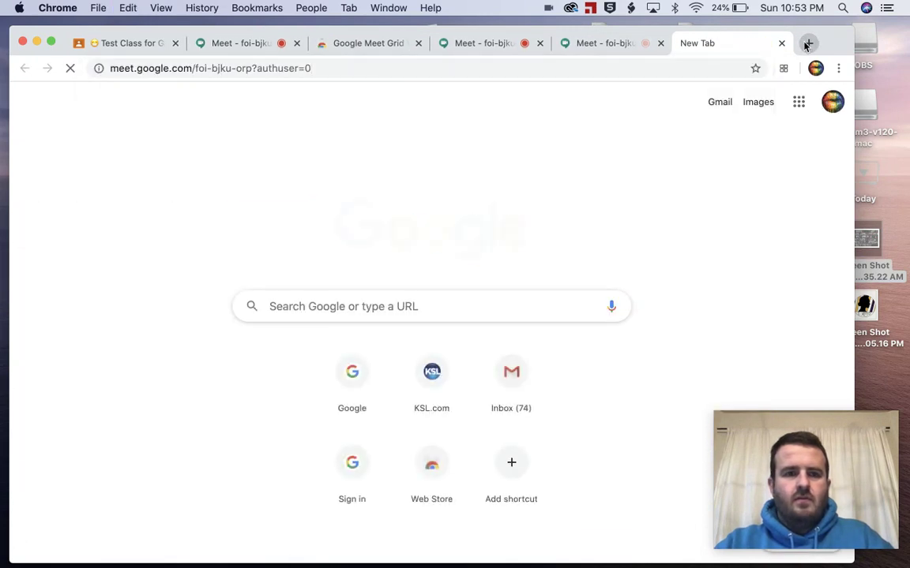
pyautogui.press('Return')
pyautogui.click(238, 451)
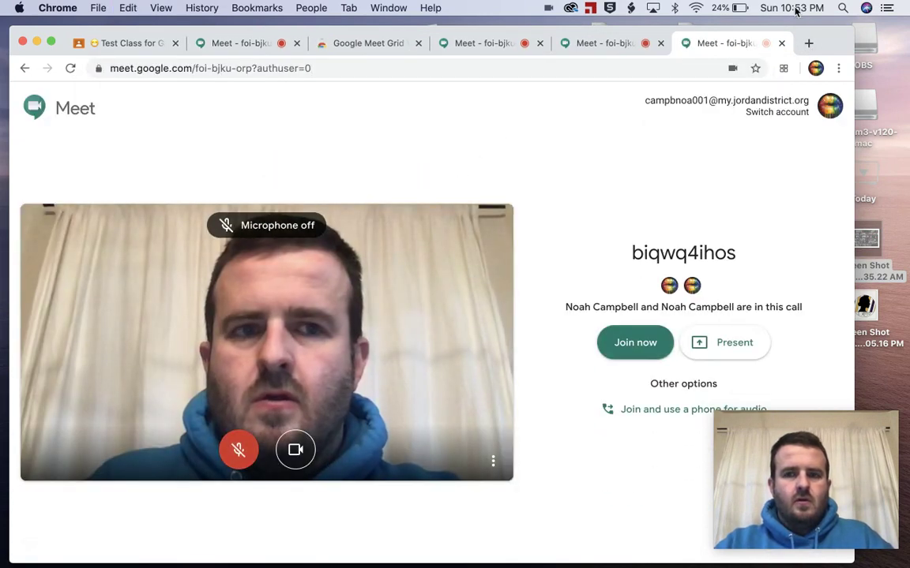
pyautogui.click(807, 43)
pyautogui.press('super+v')
pyautogui.press('Return')
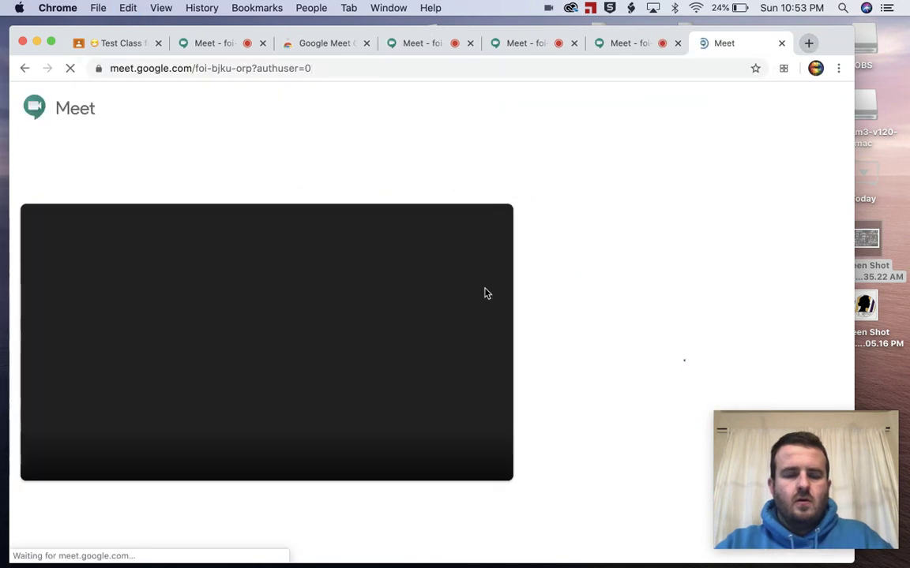
pyautogui.click(238, 450)
# Open the same meeting in a fifth and sixth tab with microphones off before joining
pyautogui.click(808, 42)
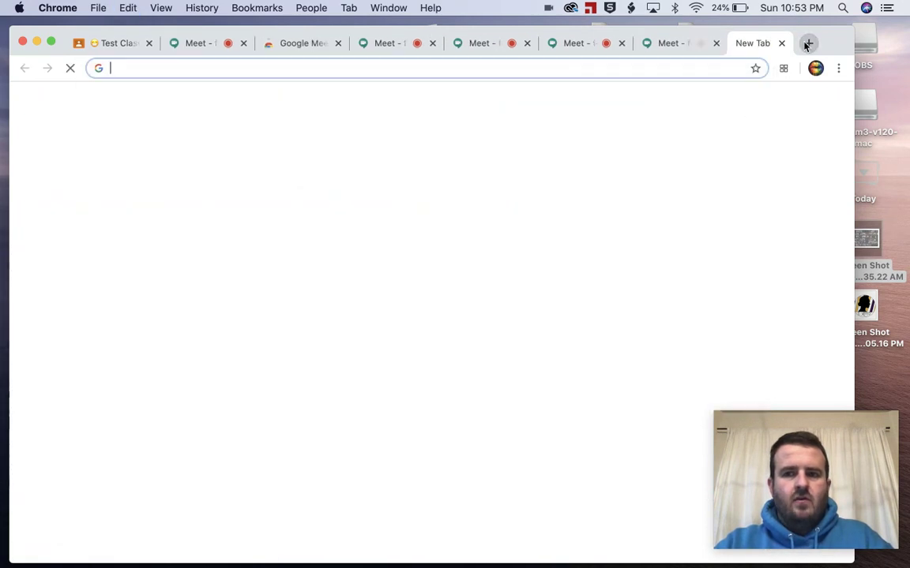
pyautogui.press('super+v')
pyautogui.press('Return')
pyautogui.click(238, 450)
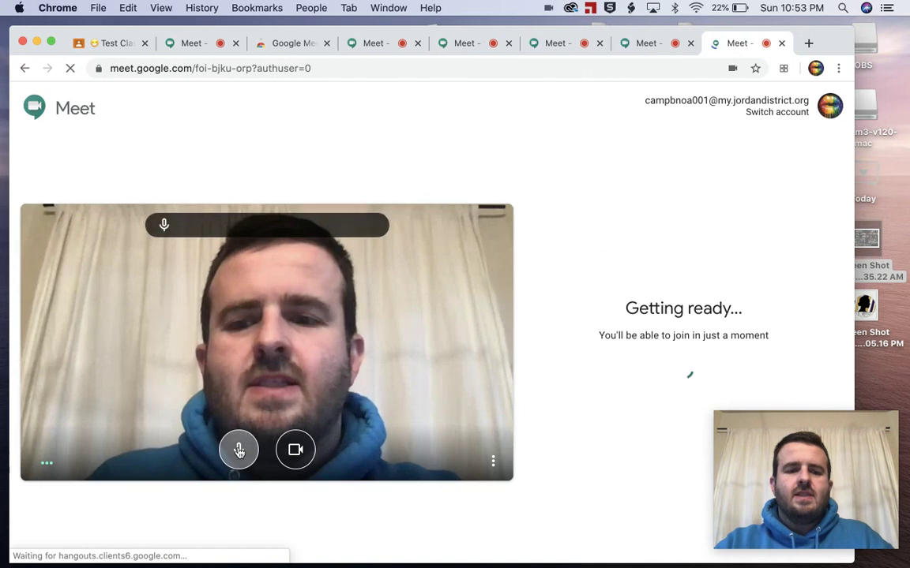
pyautogui.click(807, 42)
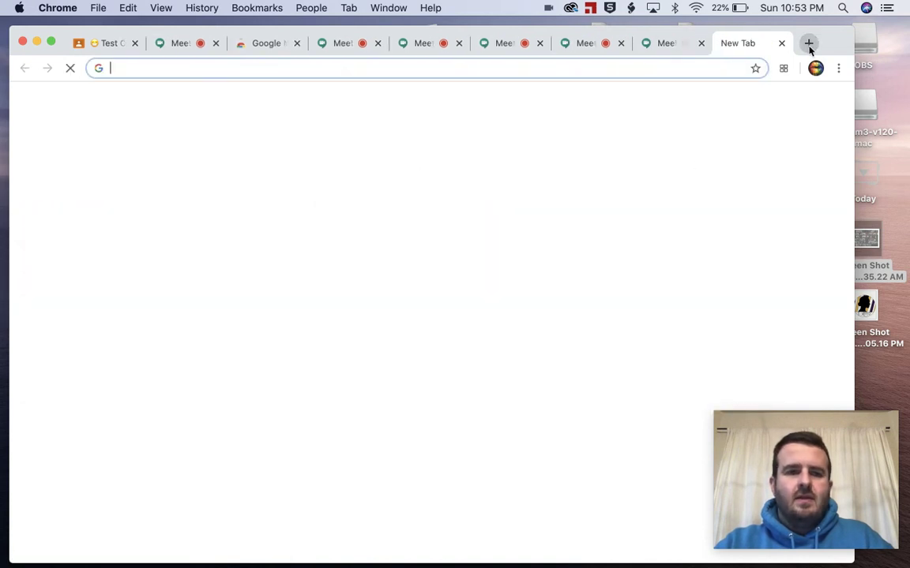
pyautogui.press('super+v')
pyautogui.press('Return')
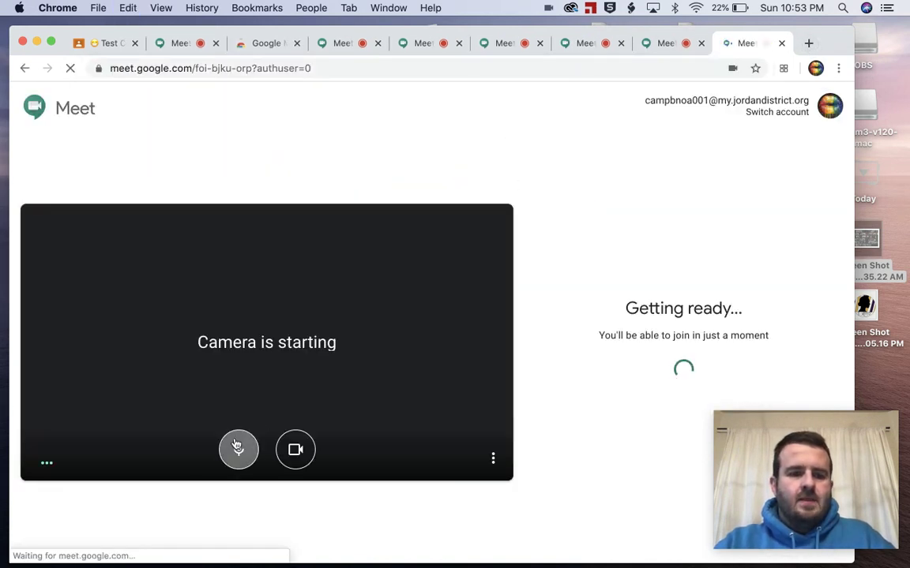
pyautogui.click(240, 450)
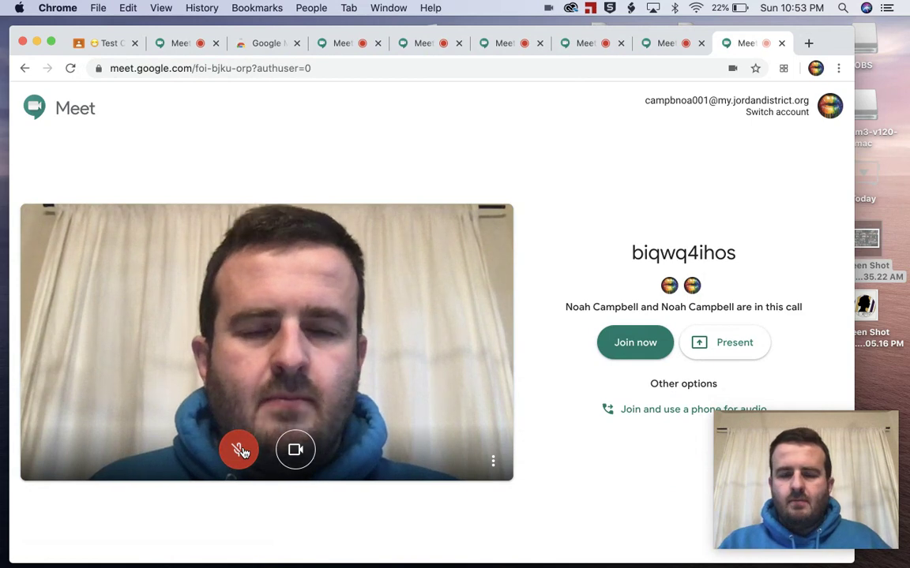
# Tick 'Enable grid view by default' in the joined call, then join from each waiting tab
pyautogui.click(177, 46)
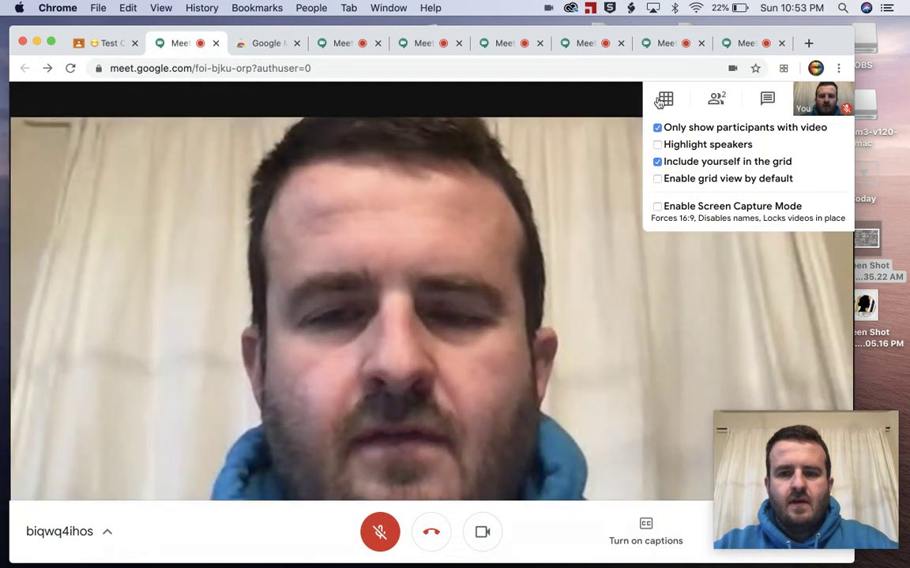
pyautogui.click(659, 179)
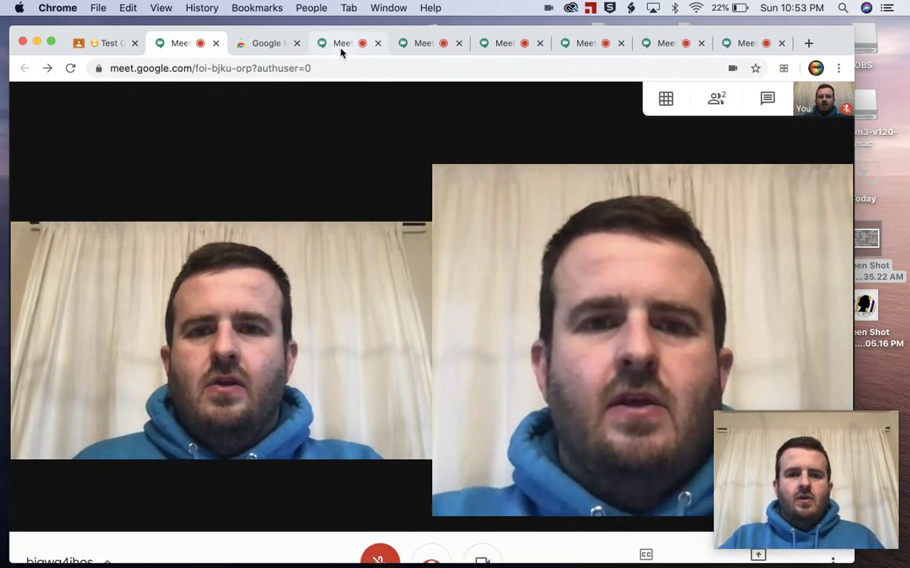
pyautogui.click(347, 47)
pyautogui.click(426, 44)
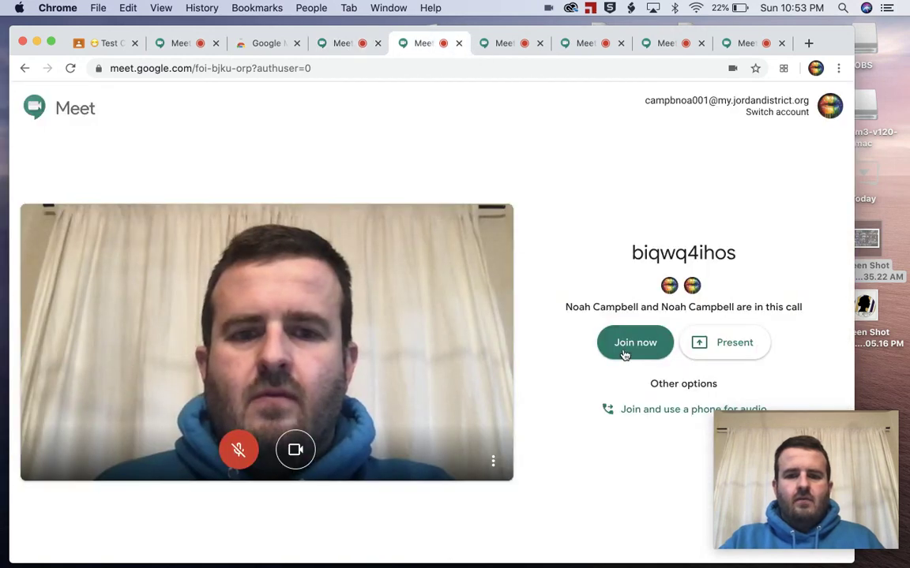
pyautogui.click(623, 351)
pyautogui.click(506, 46)
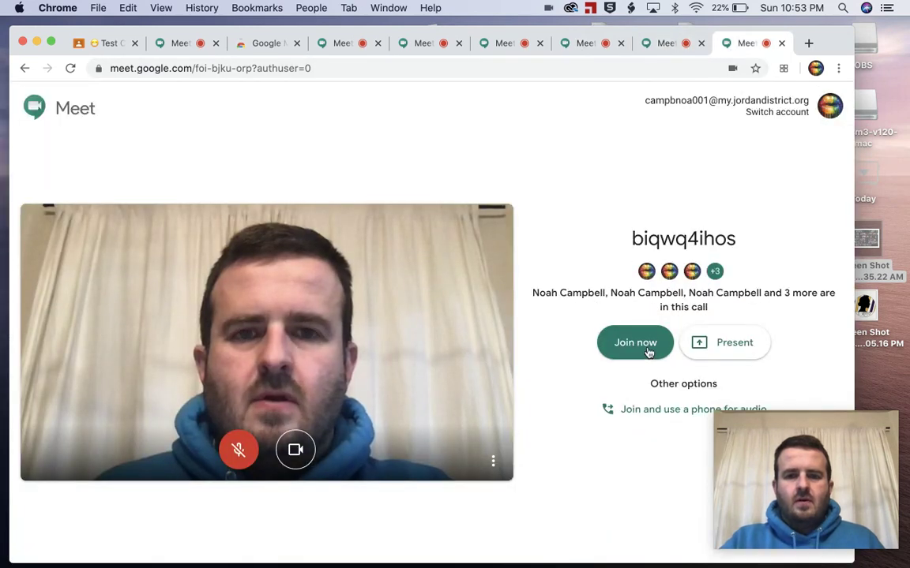
pyautogui.click(645, 351)
# Let the seven-tile call grid fill with video, then show the Google Meet Grid View store page
pyautogui.click(177, 46)
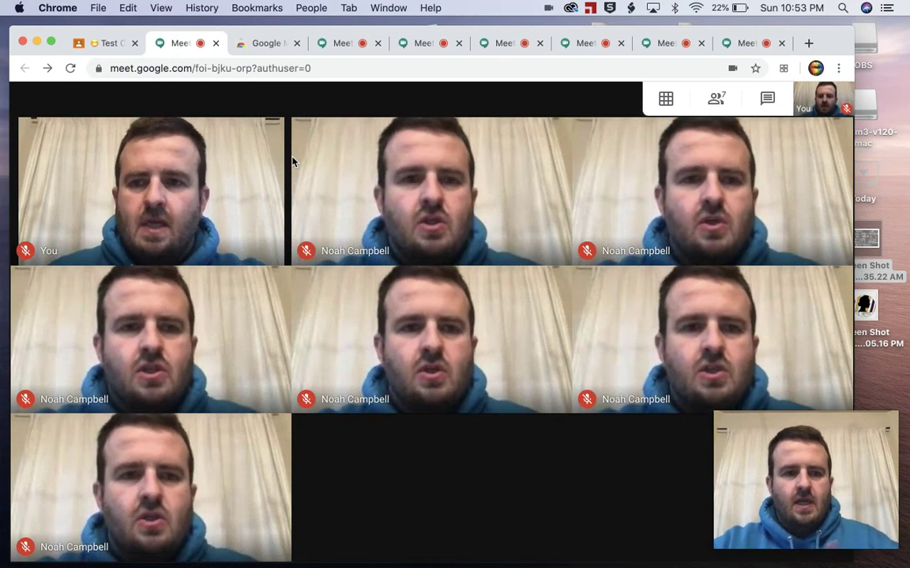
pyautogui.click(252, 45)
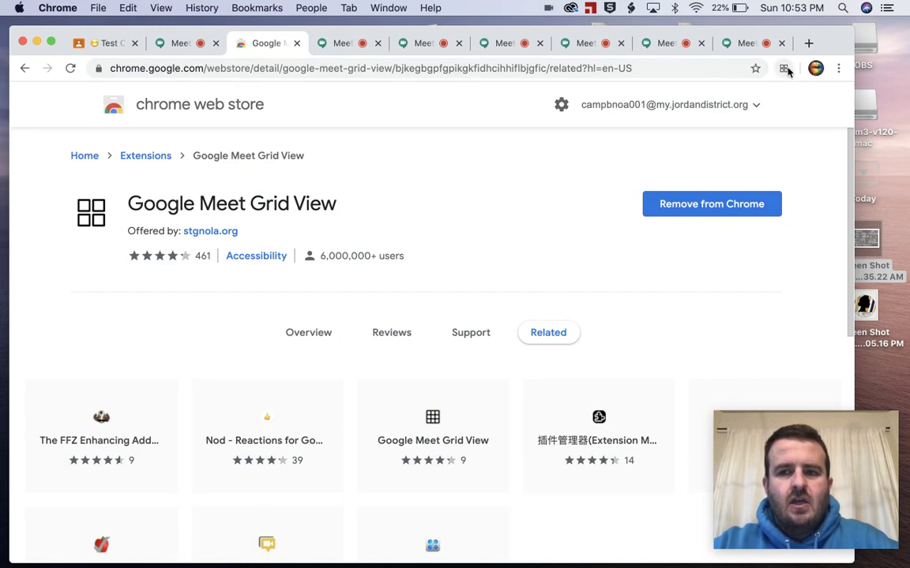
# Switch back to the Meet call tab showing the seven-participant tiled grid
pyautogui.click(179, 45)
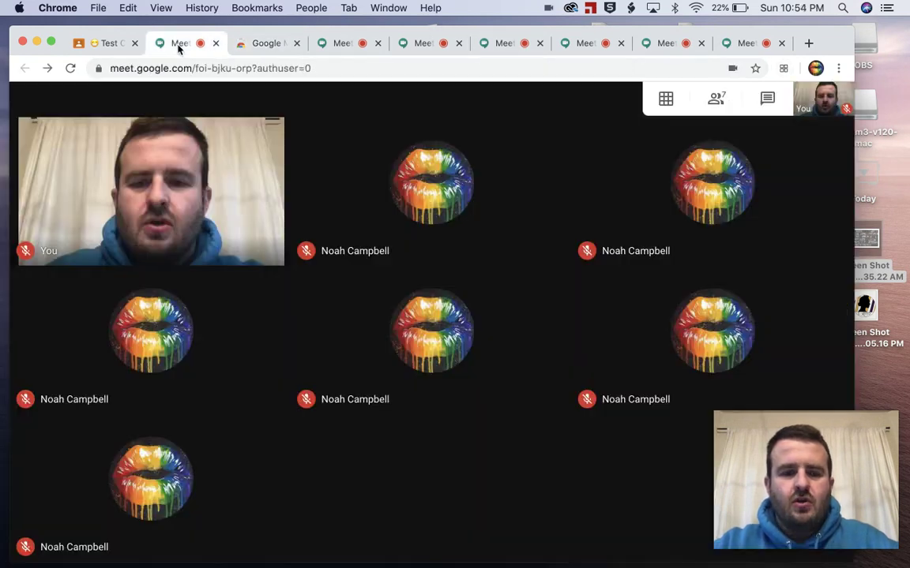